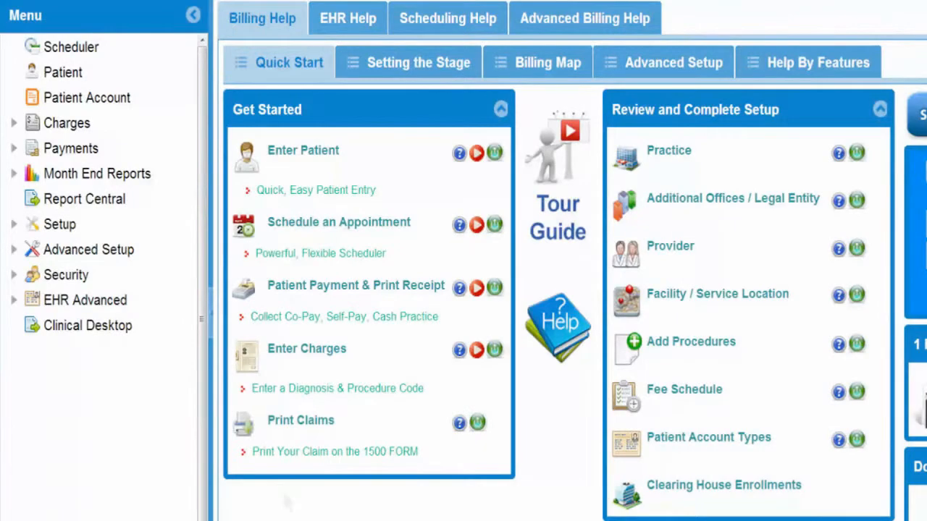
Open the charge entry screen and set the appointment date to 11/19/2013
{"action": "left_click", "coordinate": [72, 123]}
{"action": "left_click", "coordinate": [90, 147]}
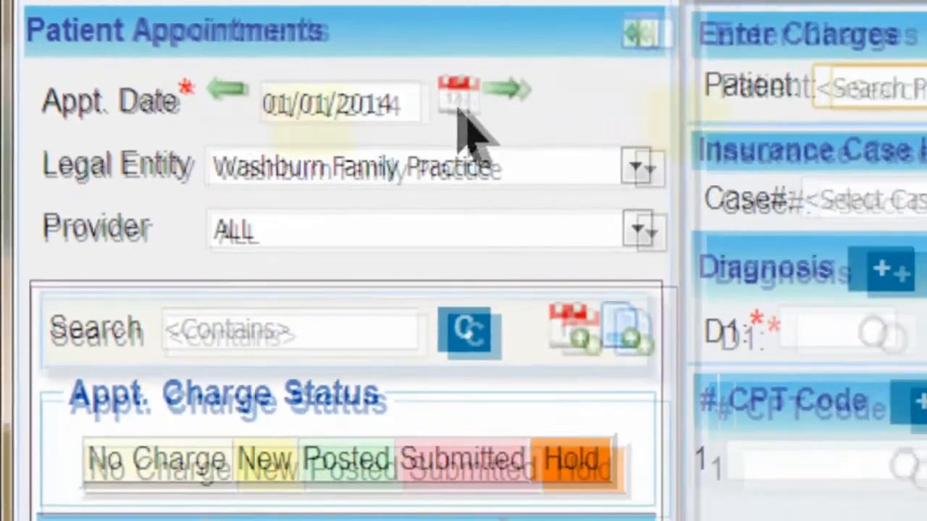
{"action": "left_click", "coordinate": [619, 129]}
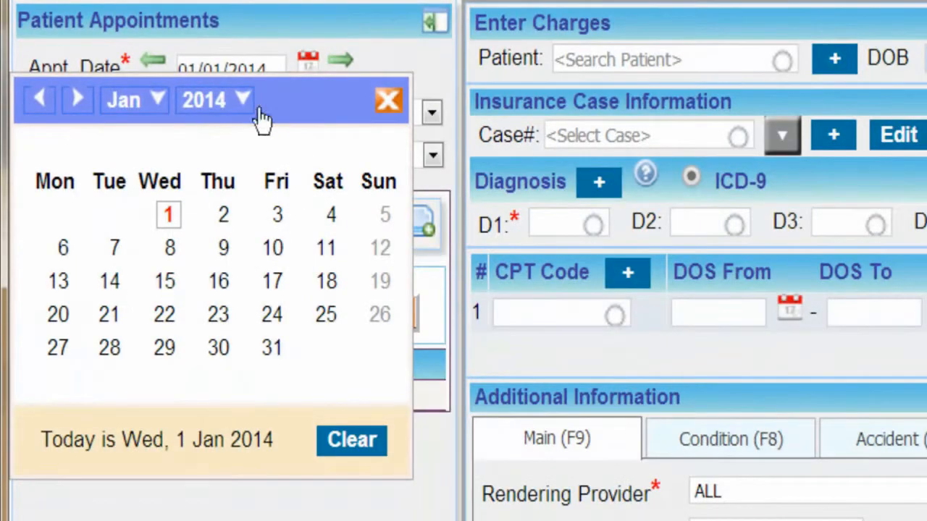
{"action": "left_click", "coordinate": [172, 112]}
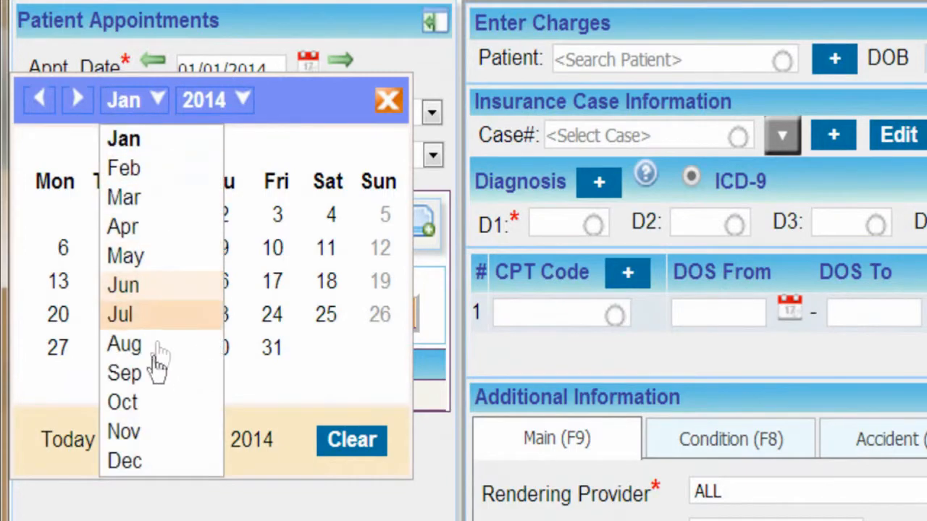
{"action": "left_click", "coordinate": [149, 446]}
{"action": "left_click", "coordinate": [214, 100]}
{"action": "left_click", "coordinate": [201, 233]}
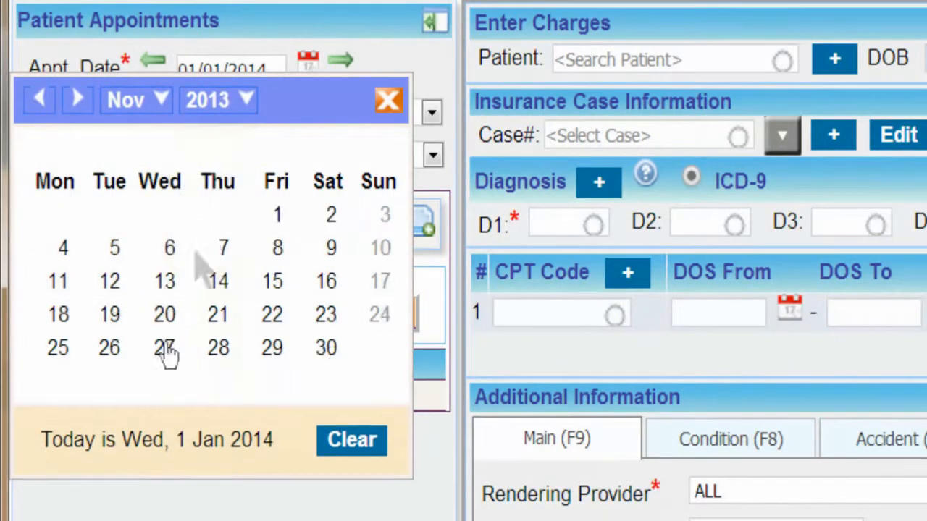
{"action": "left_click", "coordinate": [110, 349]}
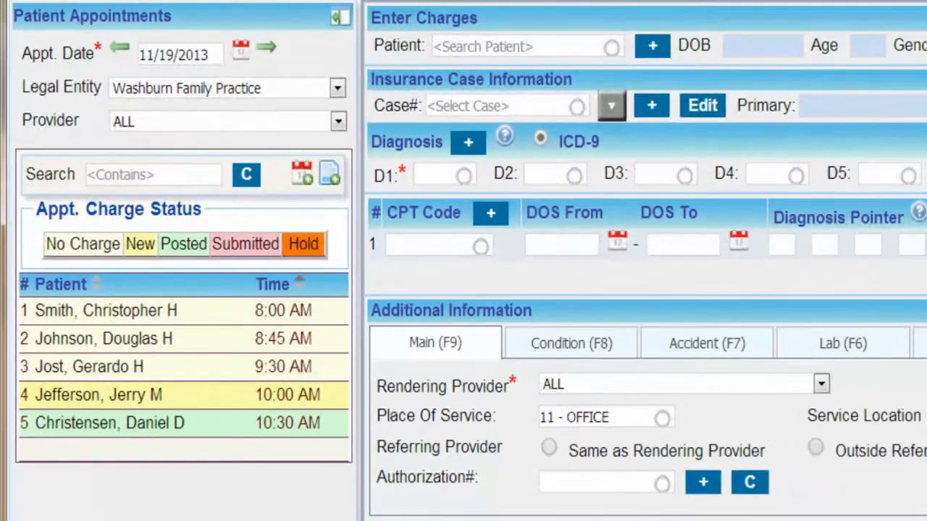
View the charges of the 8:00 AM and 10:30 AM appointments, opening the 8:00 AM patient's details for editing
{"action": "left_click", "coordinate": [192, 315]}
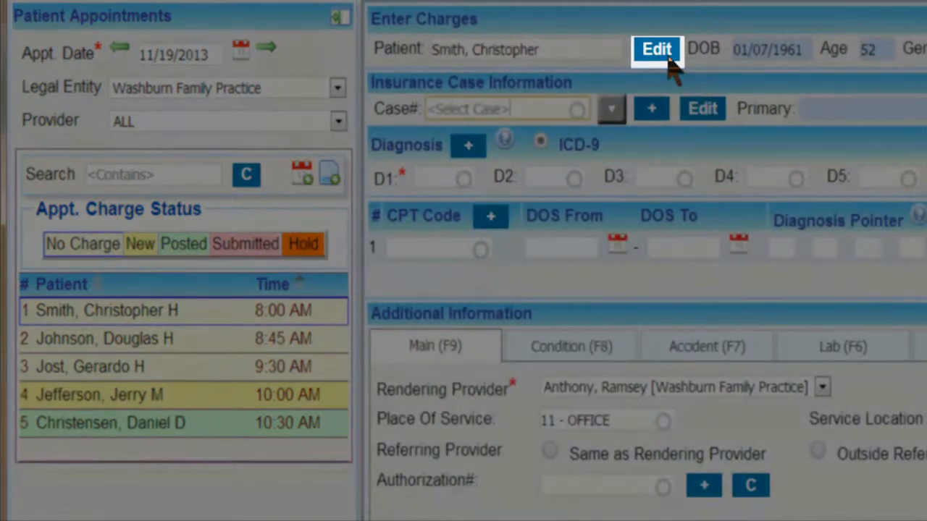
{"action": "left_click", "coordinate": [664, 52]}
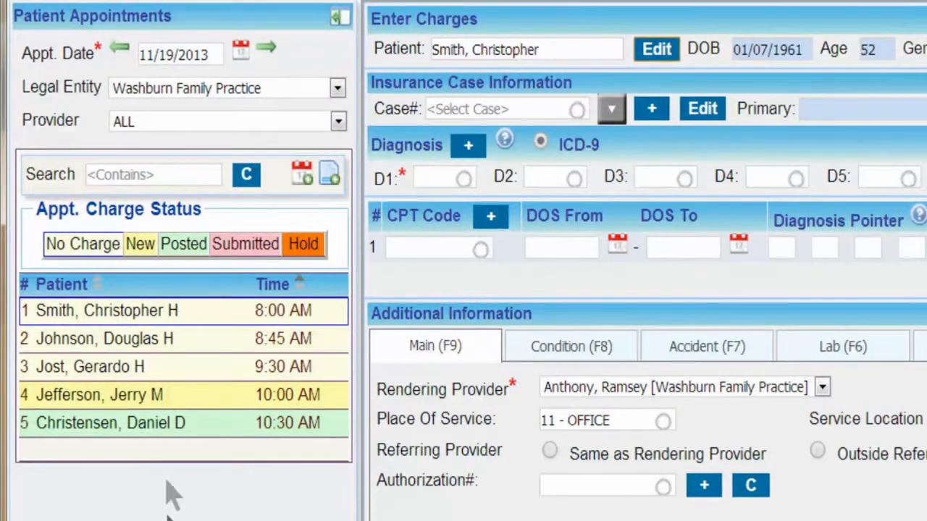
{"action": "left_click", "coordinate": [168, 431]}
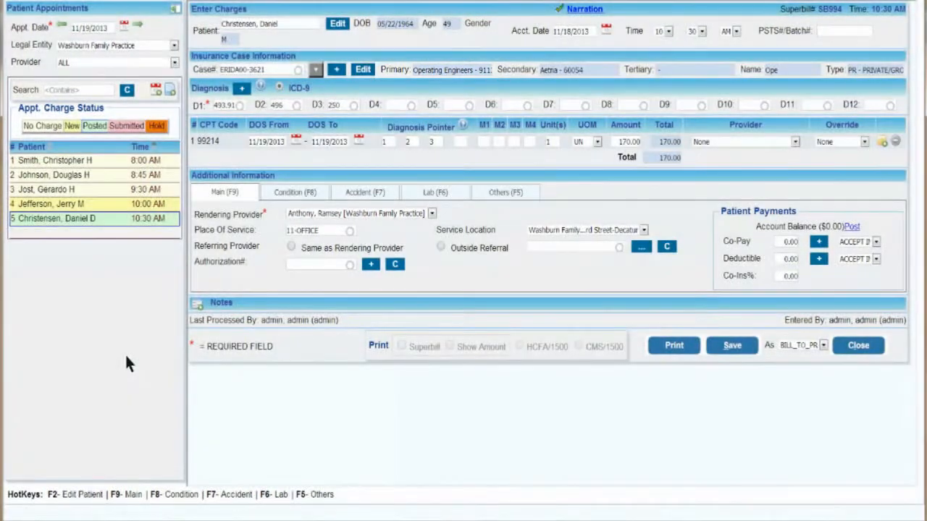
Open the charge for the 10:00 AM appointment and dismiss its billing recall
{"action": "left_click", "coordinate": [101, 204]}
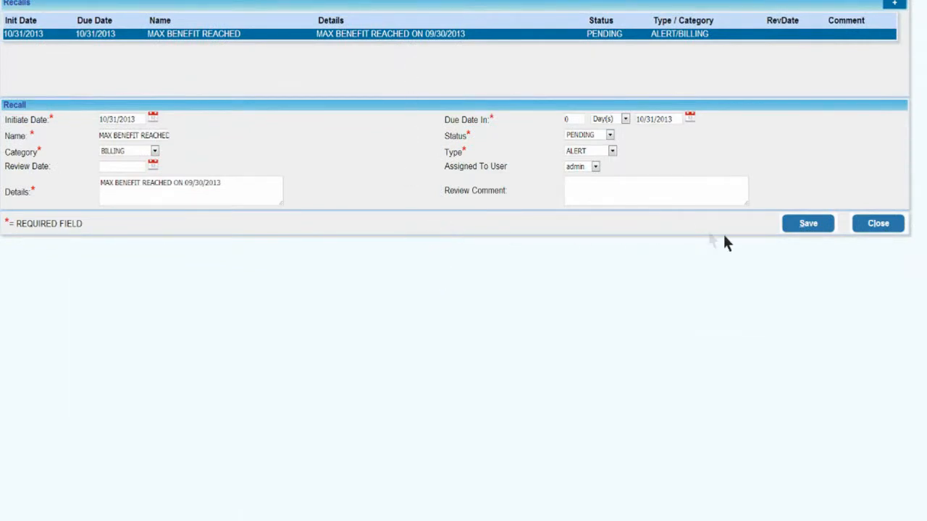
{"action": "left_click", "coordinate": [873, 225]}
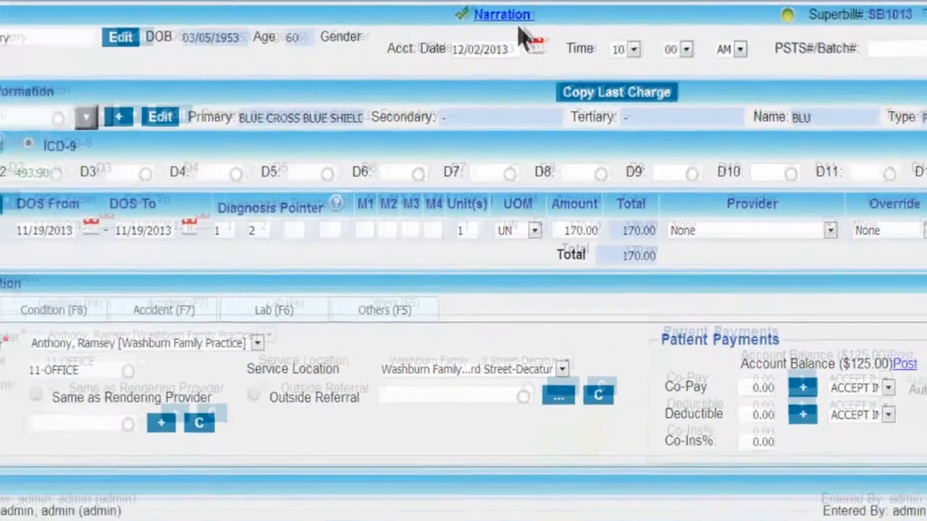
Open the visit narration for this charge and read it from the subjective section through the billing section
{"action": "left_click", "coordinate": [414, 19]}
{"action": "left_click", "coordinate": [398, 2]}
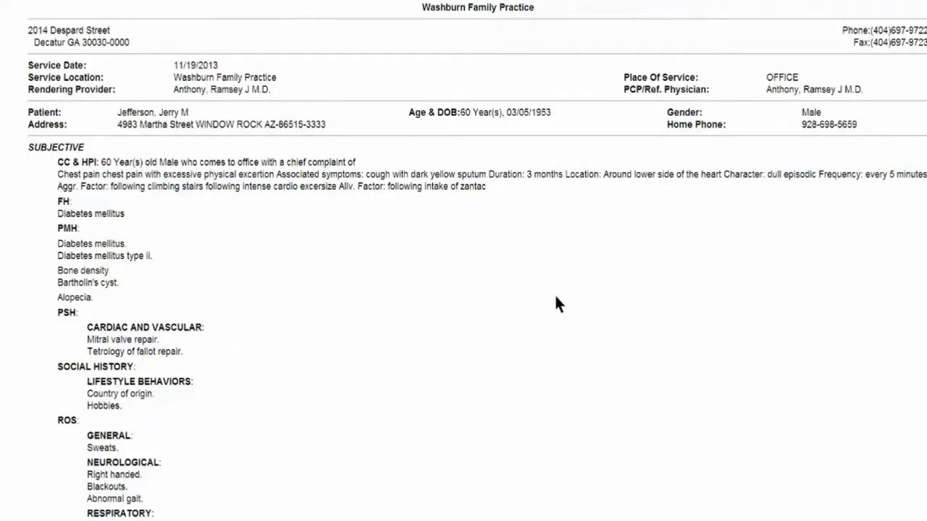
{"action": "scroll", "coordinate": [557, 304], "scroll_direction": "down", "scroll_amount": 1}
{"action": "scroll", "coordinate": [557, 304], "scroll_direction": "down", "scroll_amount": 5}
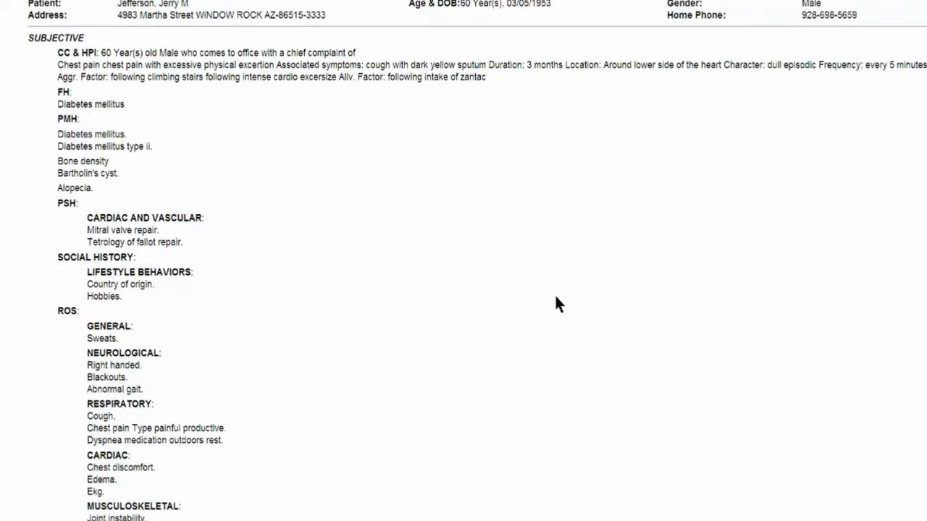
{"action": "scroll", "coordinate": [557, 304], "scroll_direction": "down", "scroll_amount": 1}
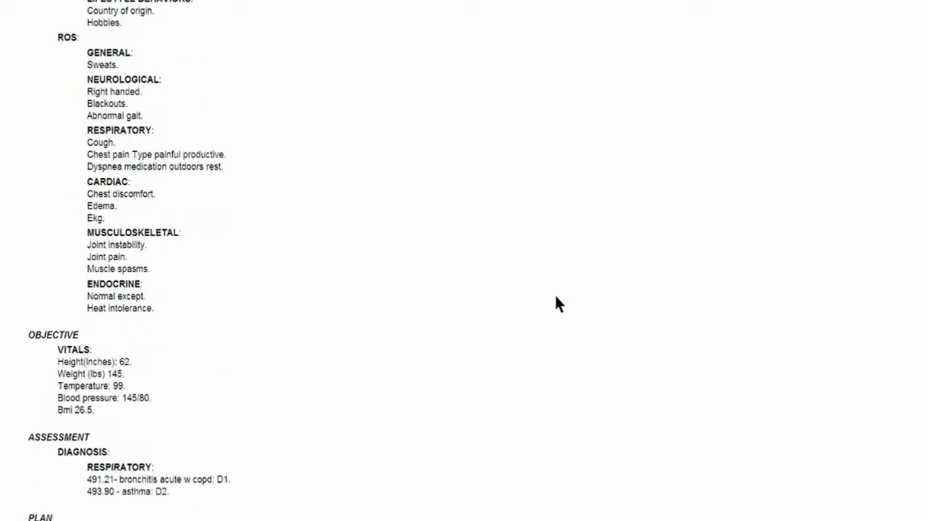
{"action": "scroll", "coordinate": [557, 304], "scroll_direction": "down", "scroll_amount": 4}
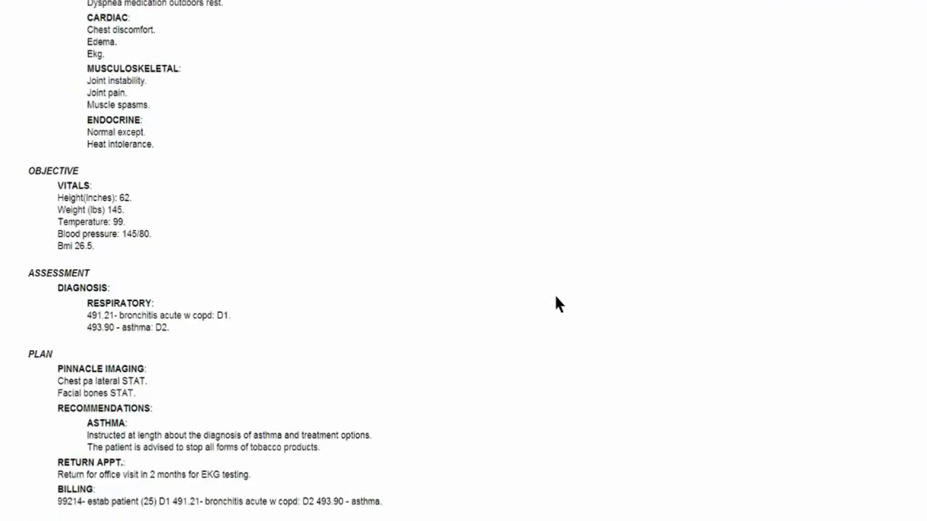
{"action": "scroll", "coordinate": [556, 304], "scroll_direction": "down", "scroll_amount": 1}
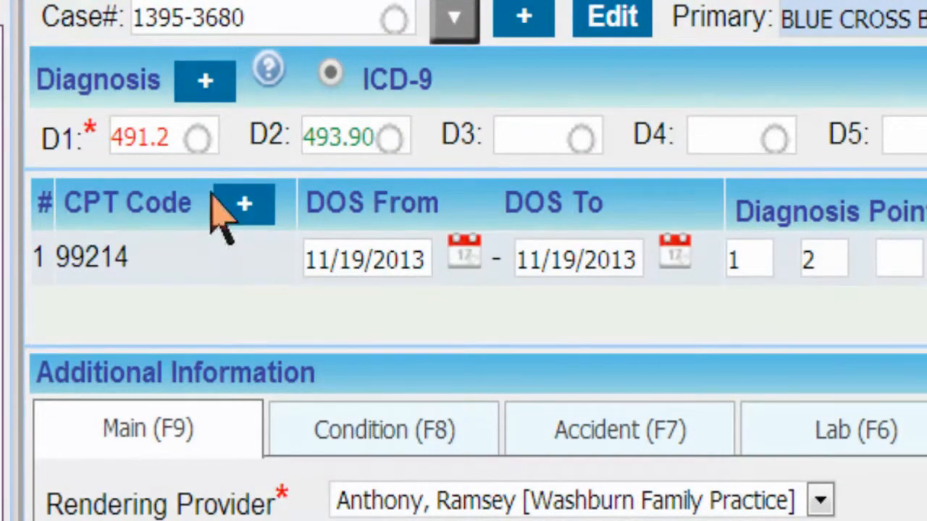
Replace diagnosis D1 with code 491.20 and add a second procedure line to the charge
{"action": "left_click", "coordinate": [209, 150]}
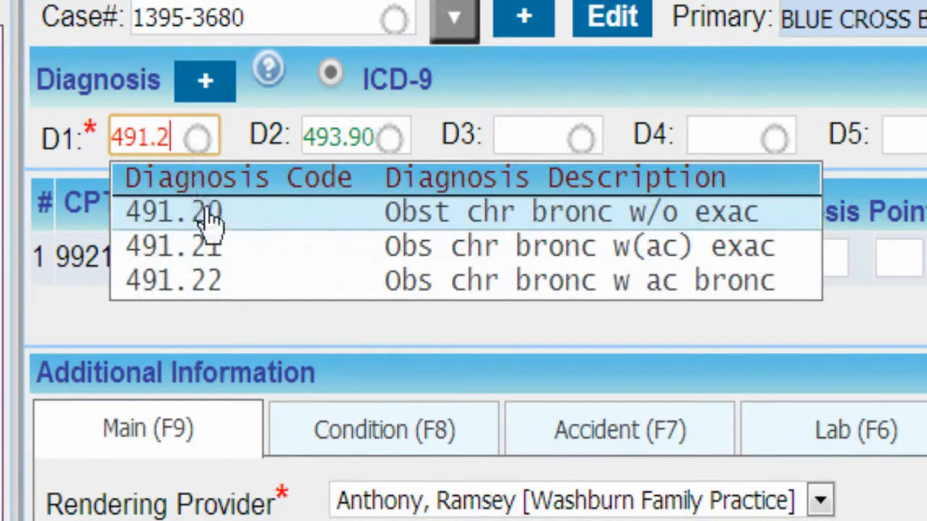
{"action": "key", "text": "Return"}
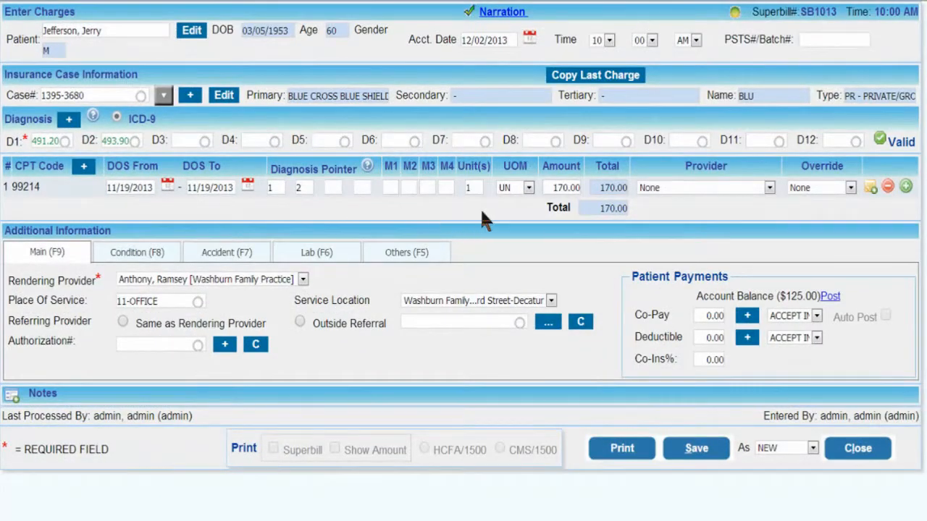
{"action": "left_click", "coordinate": [905, 187]}
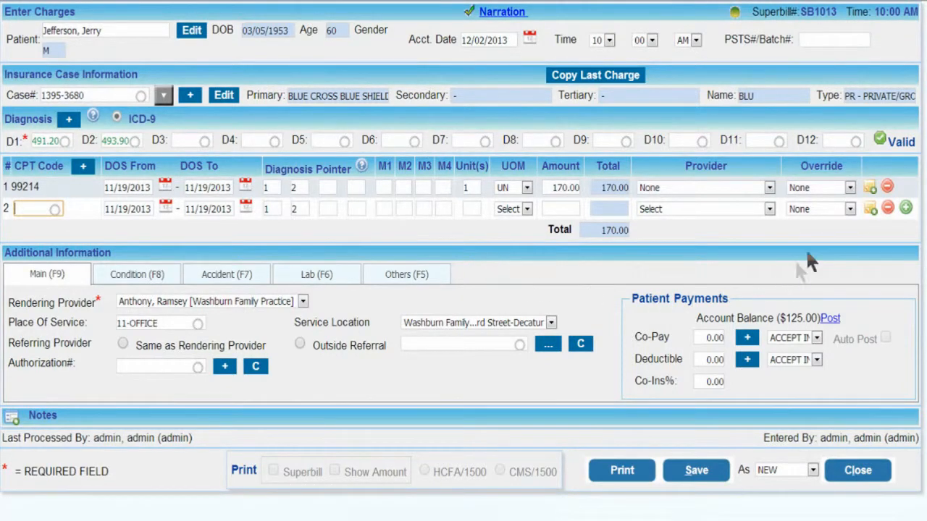
Set the override of the 99214 line to ADMIN_CODE and check the override choices for the second line
{"action": "left_click", "coordinate": [848, 190]}
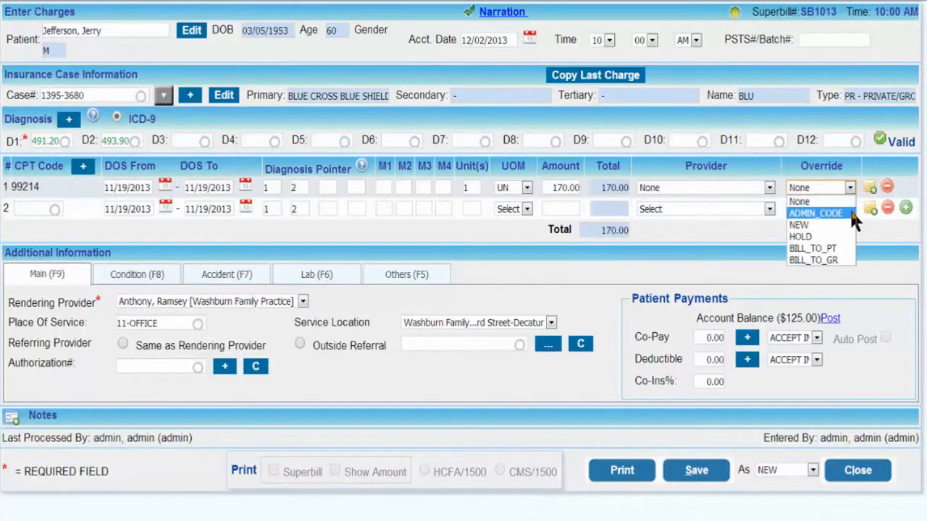
{"action": "left_click", "coordinate": [852, 215]}
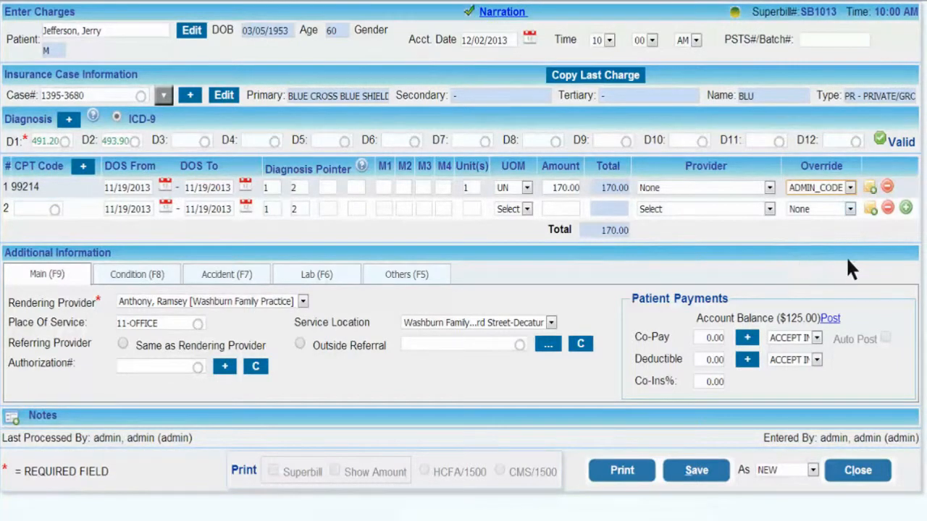
{"action": "left_click", "coordinate": [851, 208]}
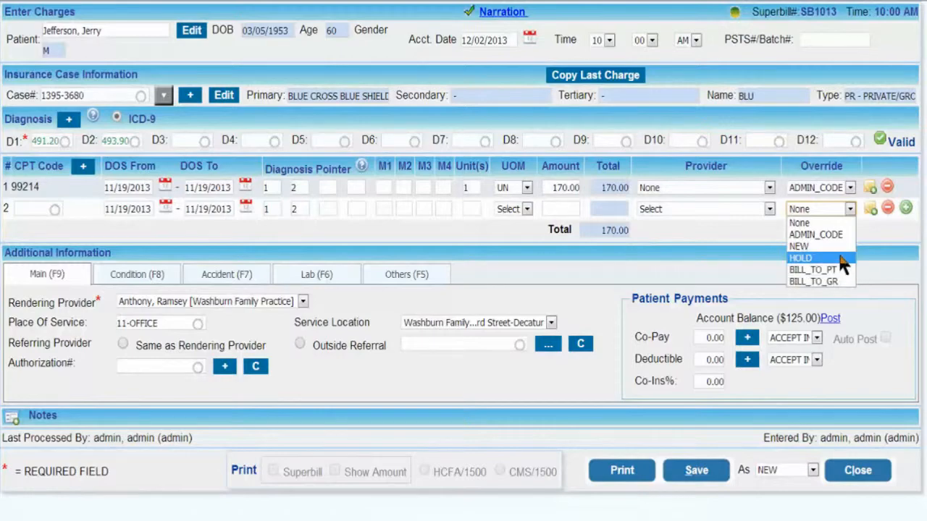
{"action": "left_click", "coordinate": [890, 243]}
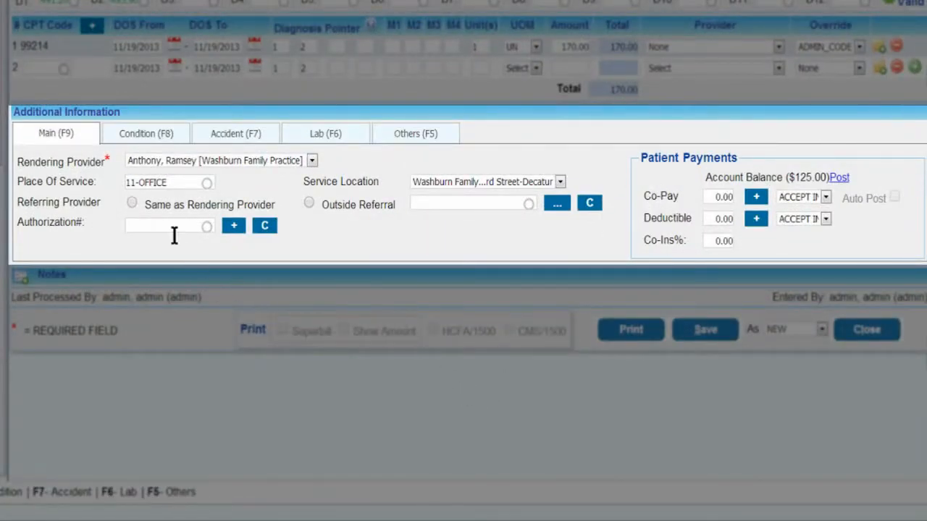
Try Same as Rendering Provider for the referring provider and switch it to Outside Referral
{"action": "left_click", "coordinate": [131, 202]}
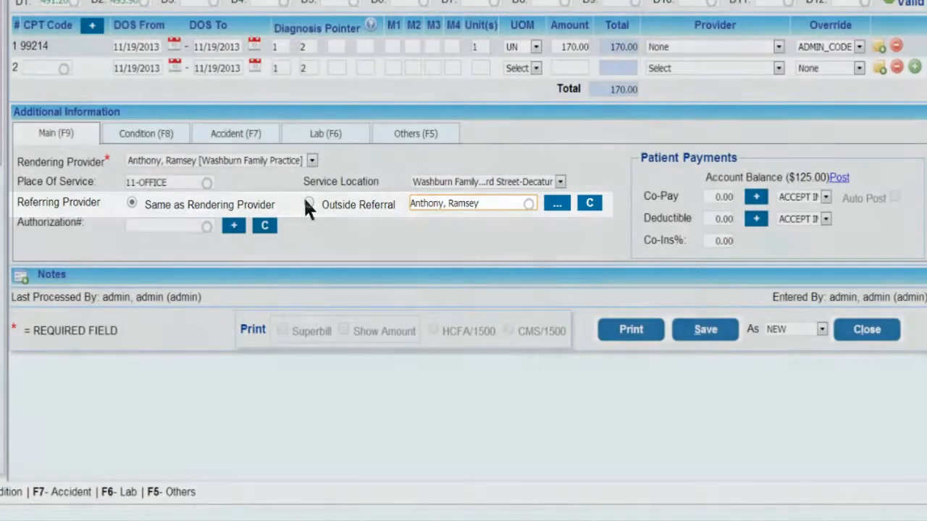
{"action": "left_click", "coordinate": [307, 200]}
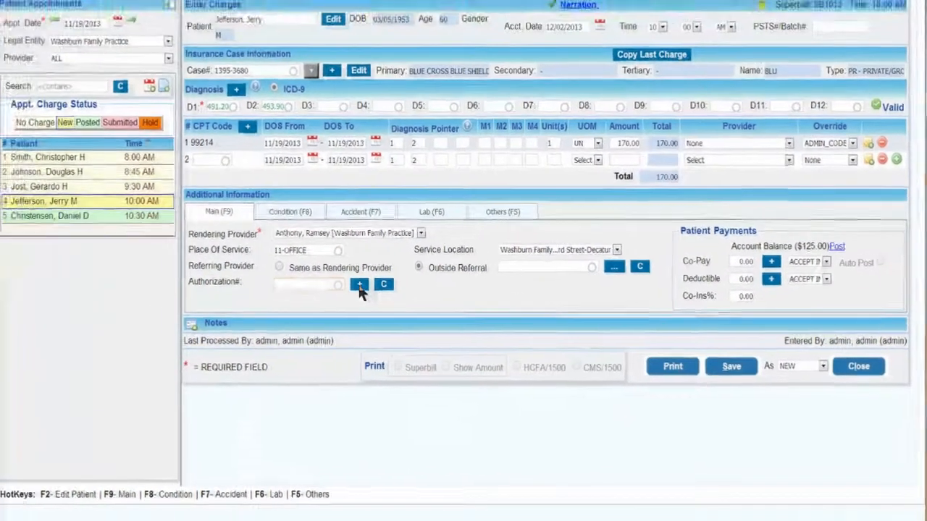
{"action": "left_click", "coordinate": [359, 285]}
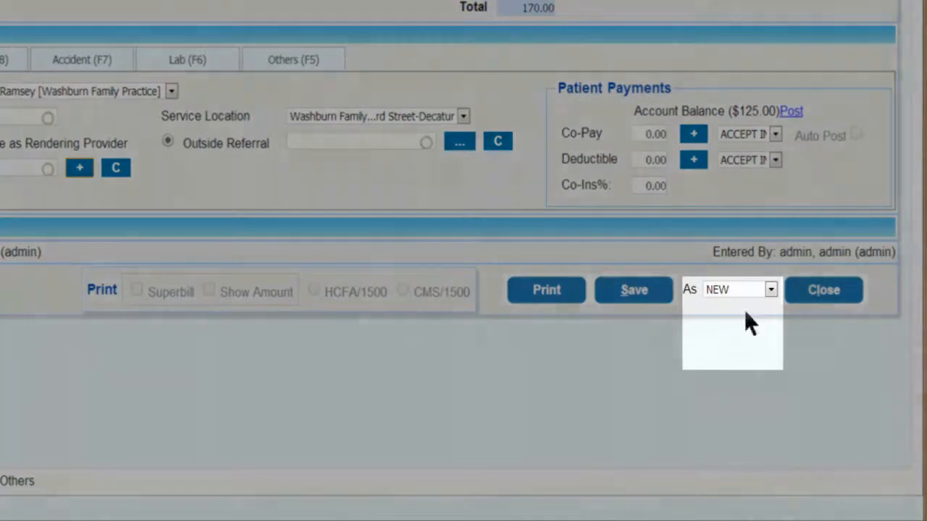
Try BILL_TO_PR as the charge's save status and change it to HOLD
{"action": "left_click", "coordinate": [771, 290]}
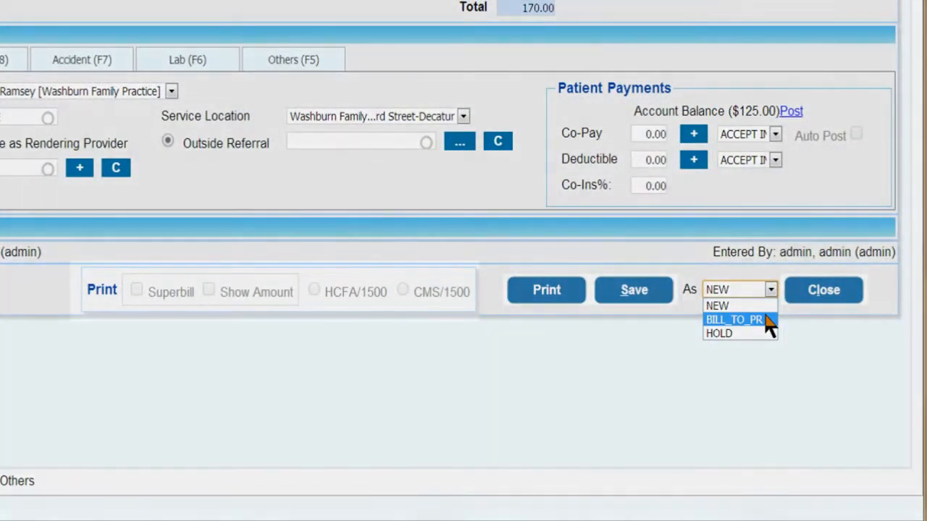
{"action": "left_click", "coordinate": [766, 323]}
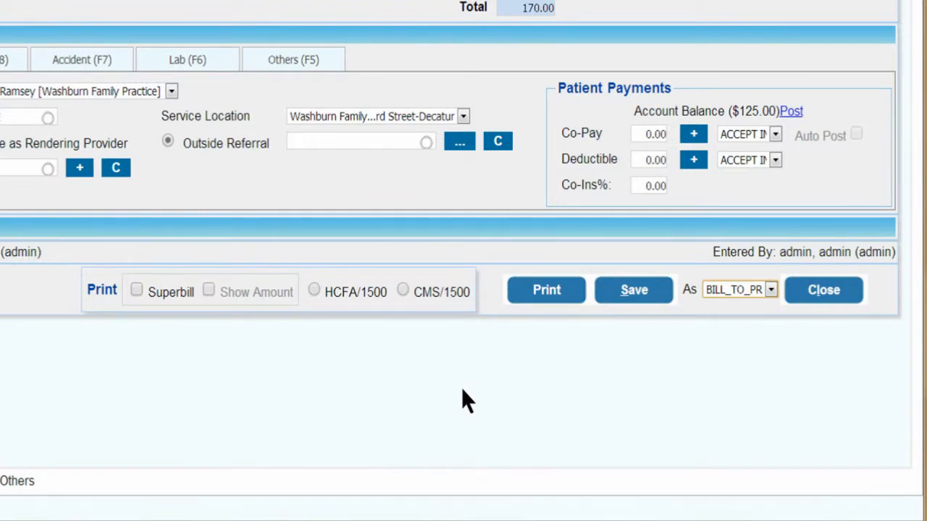
{"action": "left_click", "coordinate": [770, 291]}
{"action": "left_click", "coordinate": [755, 332]}
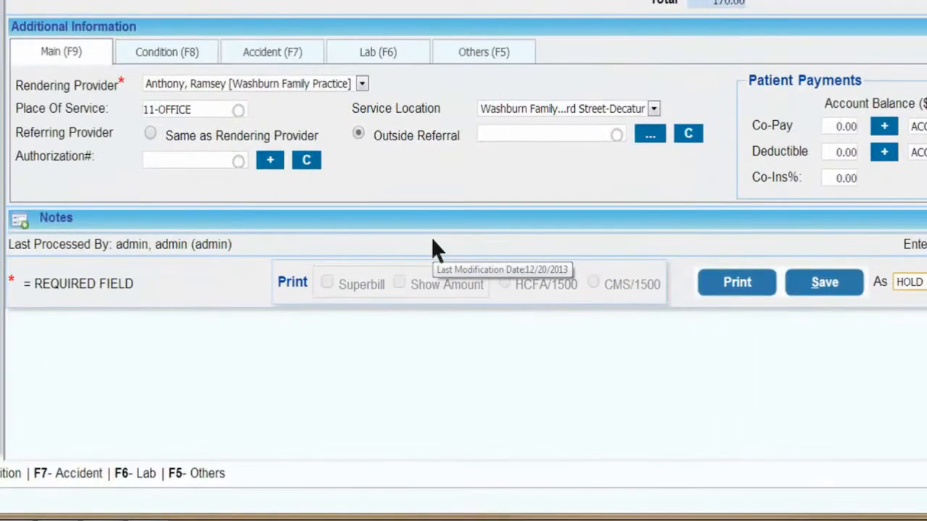
Show the Others additional information and the expanded notes fields of the charge
{"action": "key", "text": "F5"}
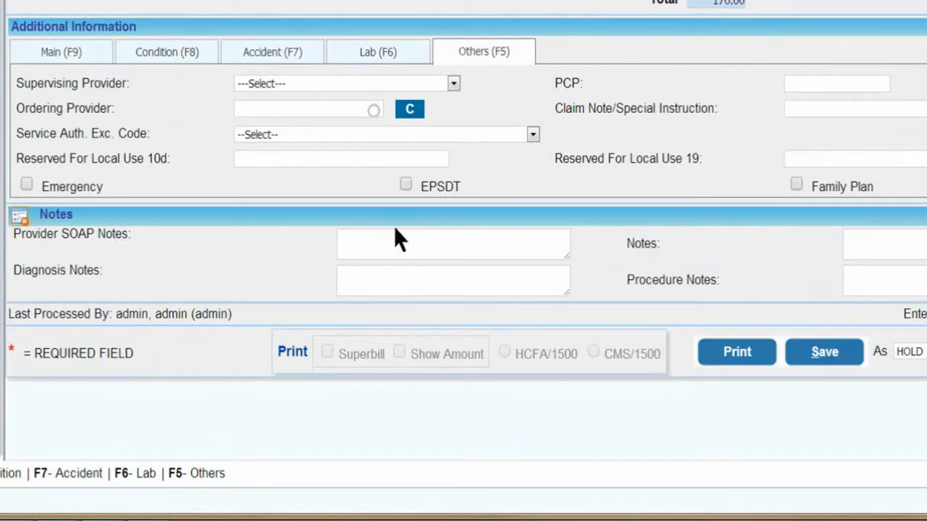